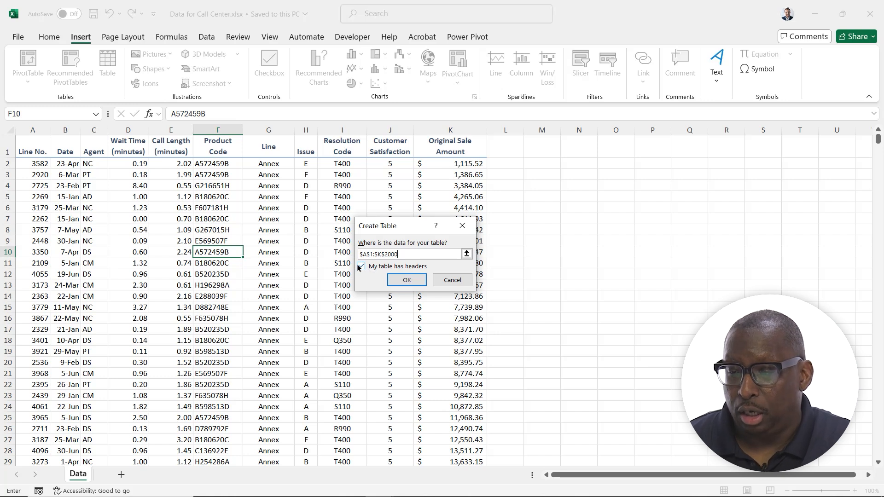
- Create a table from the range A1:K2000 with the first row used as headers
{"action": "left_click", "coordinate": [405, 279]}
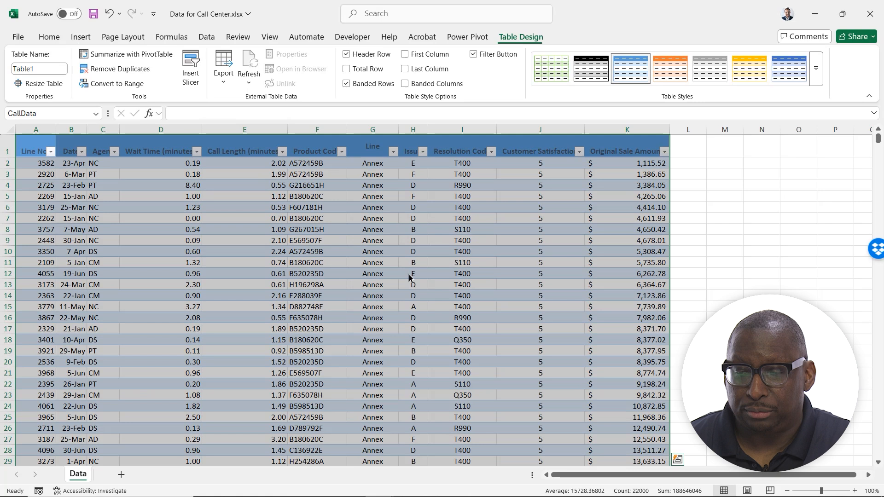
{"action": "left_click", "coordinate": [331, 260]}
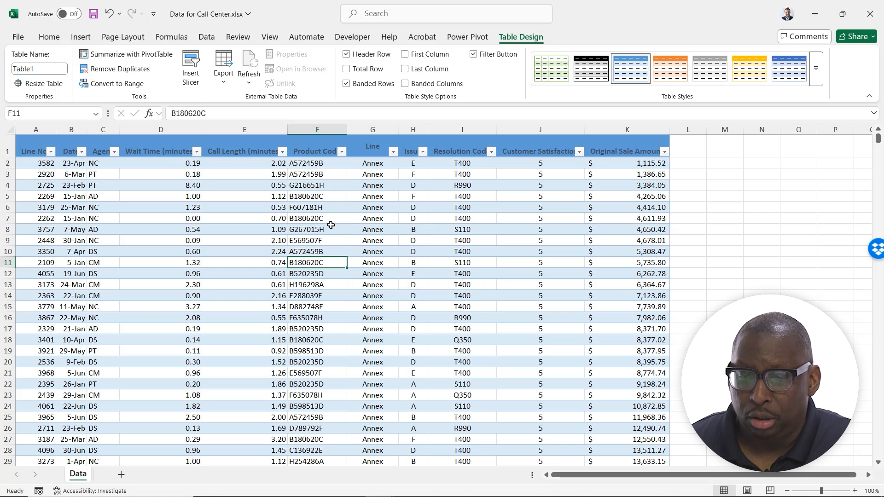
- Examine the filter and sort options of the Line No. and Date column headers
{"action": "left_click", "coordinate": [51, 151]}
{"action": "left_click", "coordinate": [82, 153]}
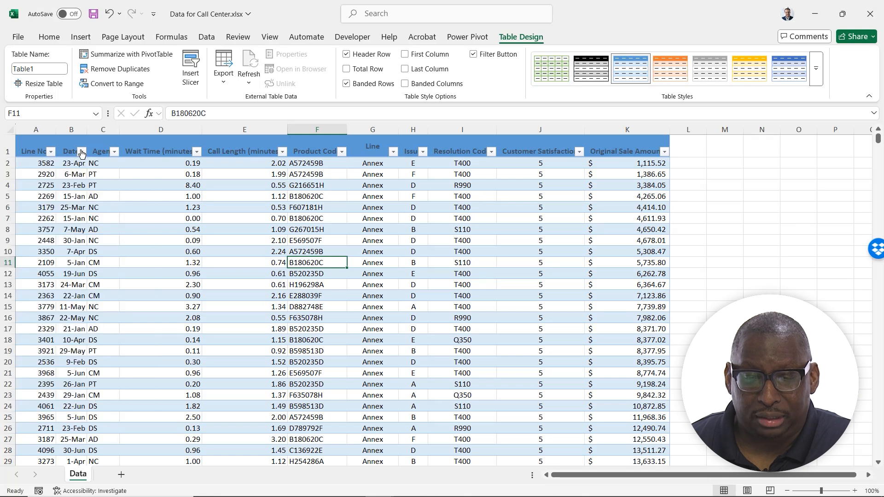
{"action": "left_click", "coordinate": [82, 152]}
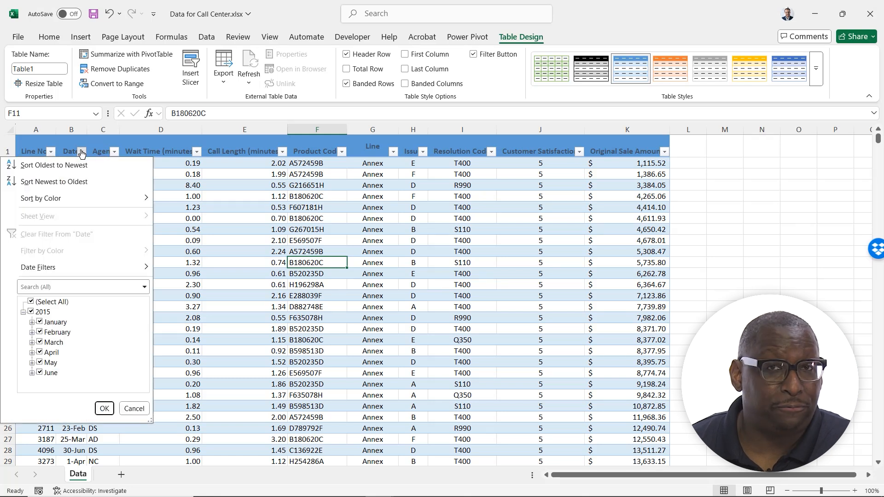
{"action": "left_click", "coordinate": [324, 267]}
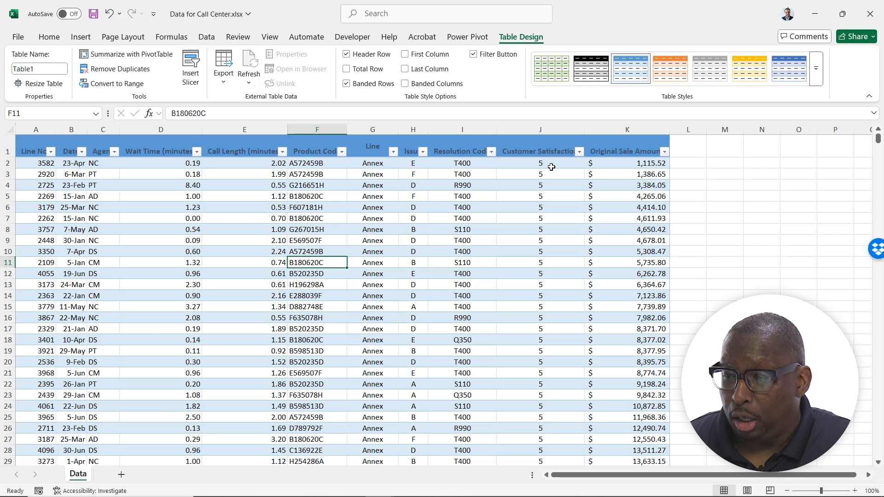
{"action": "left_click", "coordinate": [807, 254]}
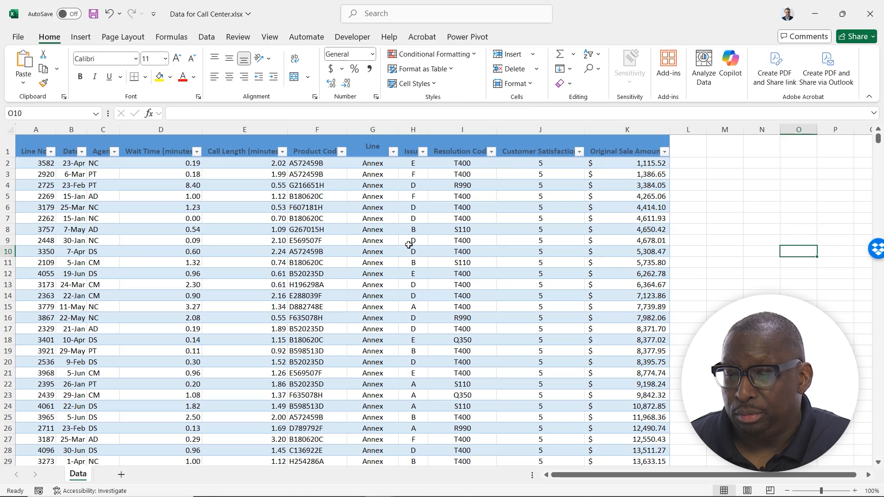
- Try to rename the table as CallData
{"action": "left_click", "coordinate": [361, 241]}
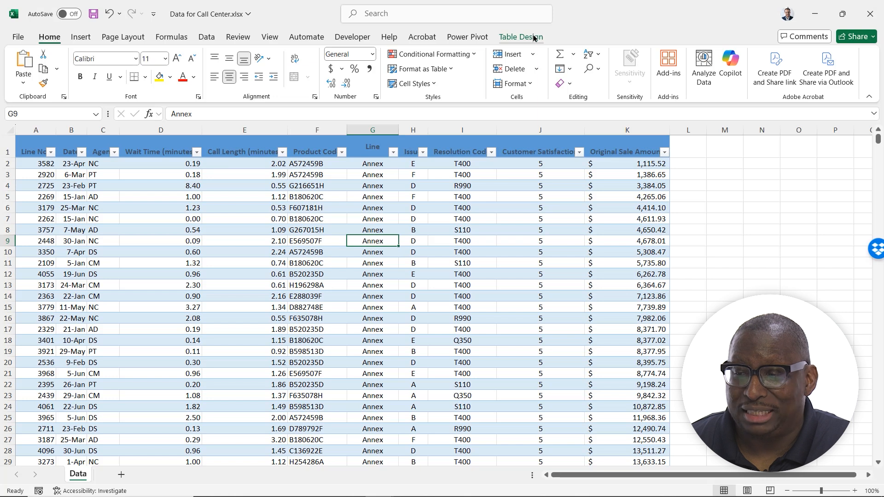
{"action": "left_click", "coordinate": [534, 39]}
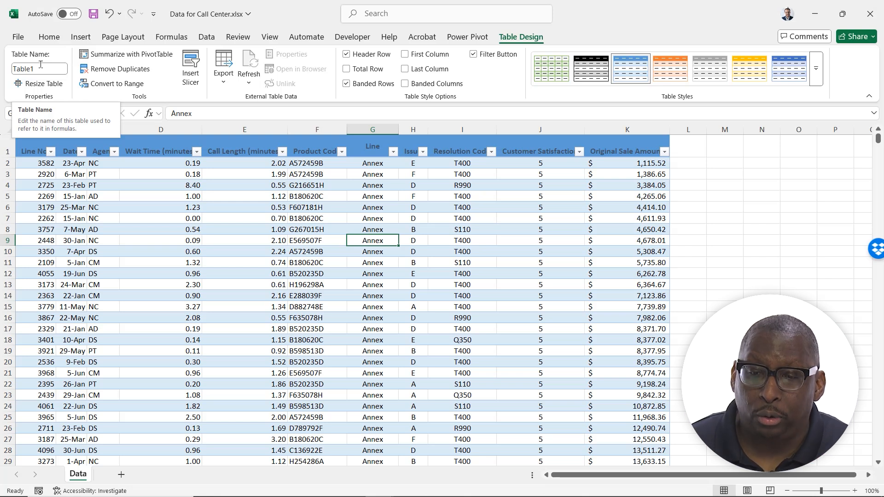
{"action": "left_click", "coordinate": [45, 69]}
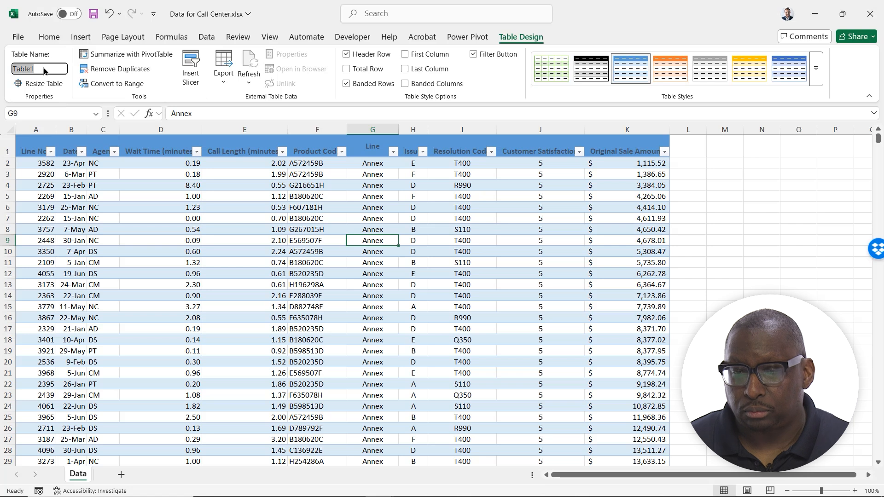
{"action": "type", "text": "Call"}
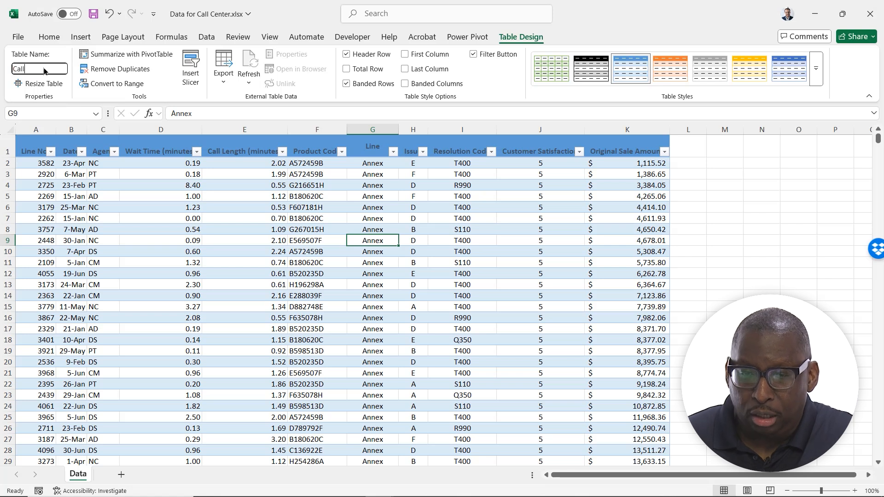
{"action": "type", "text": "Data"}
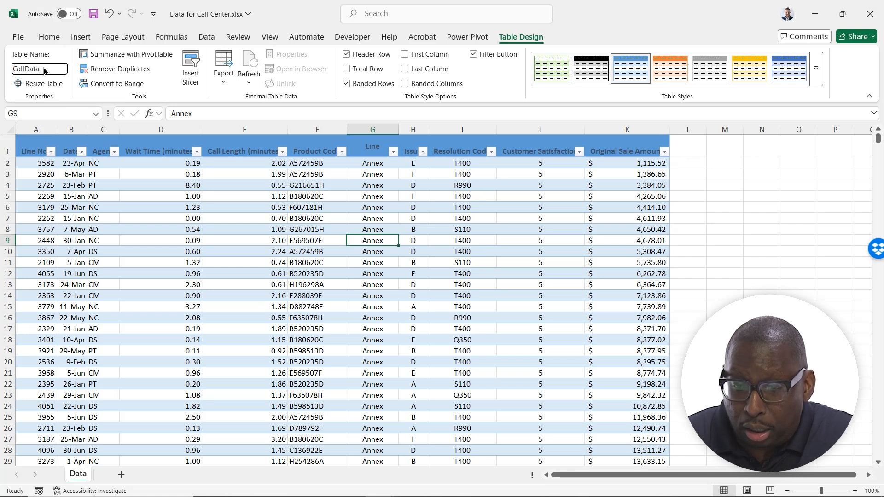
{"action": "type", "text": "_"}
{"action": "key", "text": "BackSpace"}
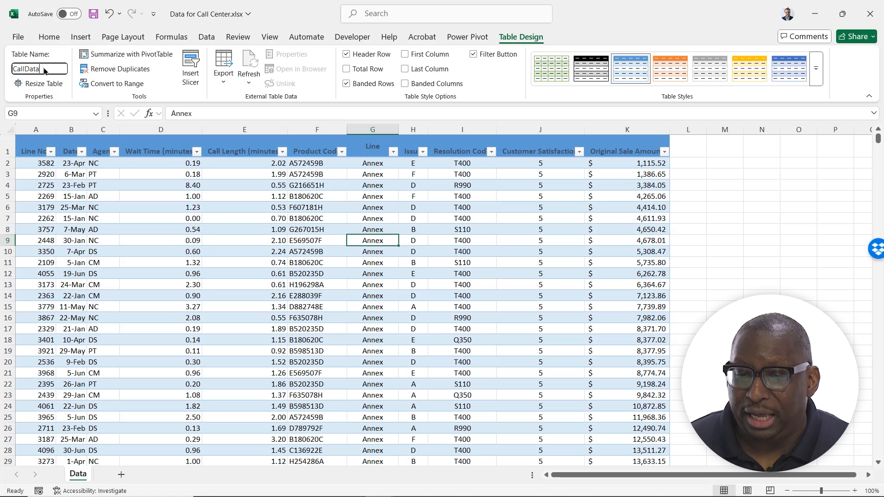
{"action": "key", "text": "Return"}
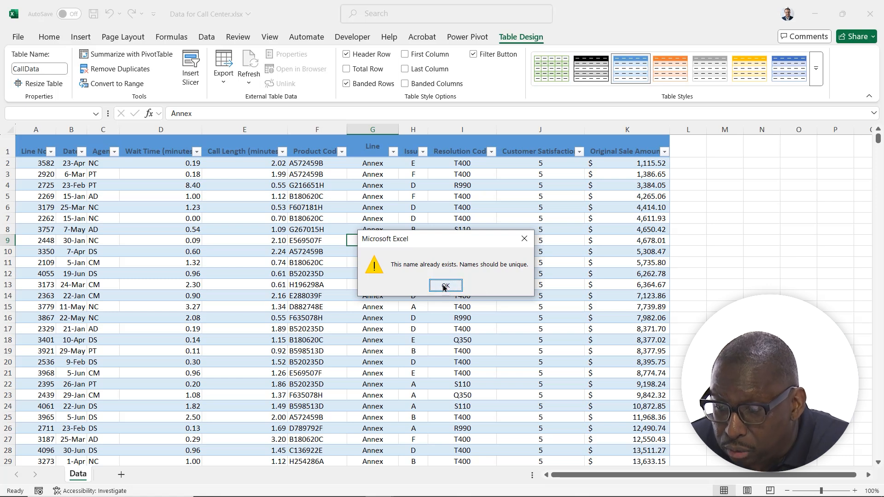
{"action": "left_click", "coordinate": [444, 286]}
- Rename the table as Call_Data_2024
{"action": "left_click", "coordinate": [45, 69]}
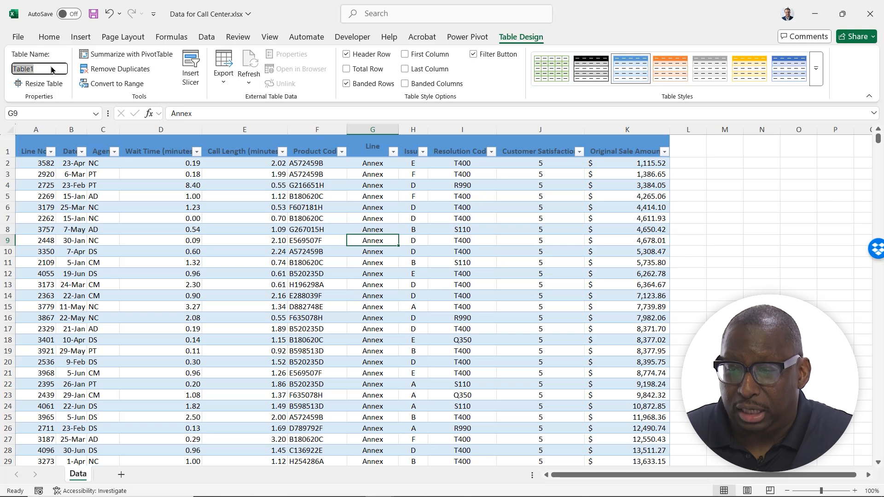
{"action": "type", "text": "Cal"}
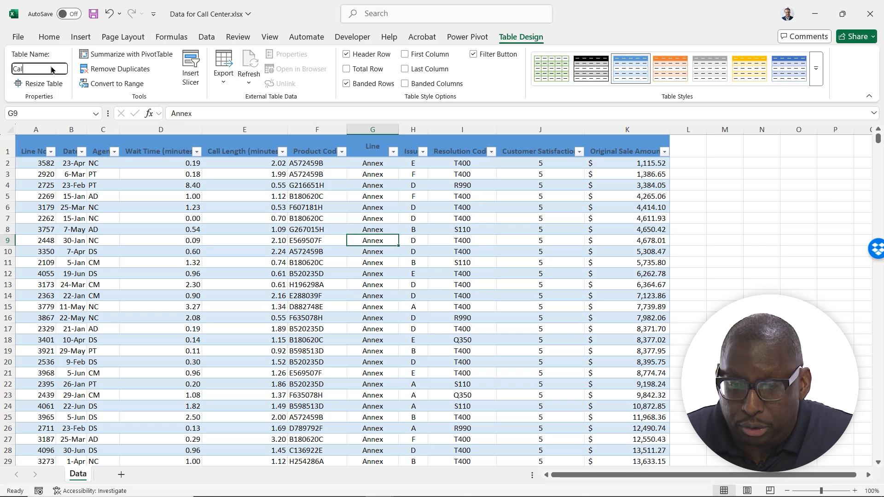
{"action": "type", "text": "l_Data"}
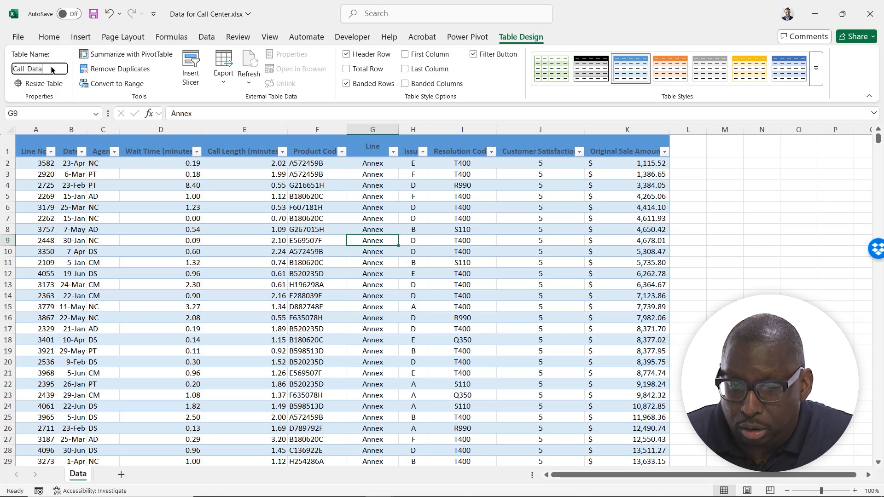
{"action": "type", "text": "_2024"}
{"action": "key", "text": "Return"}
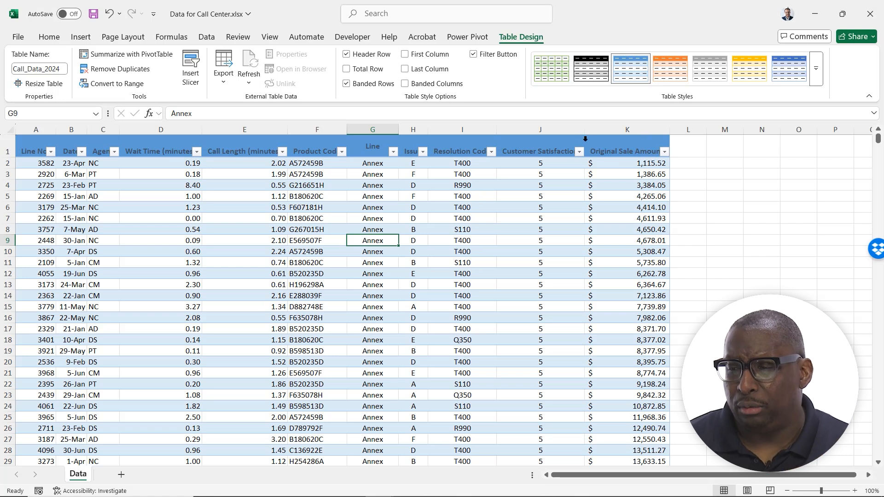
- Review the table's data range in the Resize Table dialog without changing it
{"action": "left_click", "coordinate": [45, 84]}
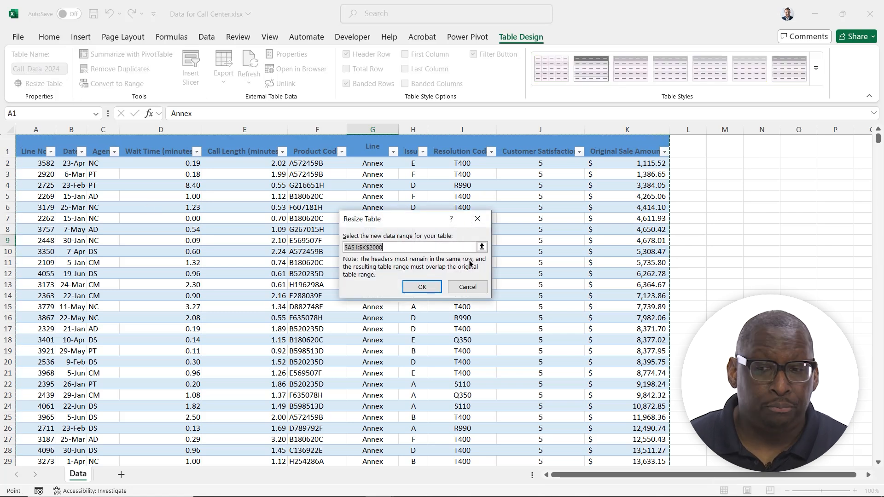
{"action": "left_click", "coordinate": [468, 287]}
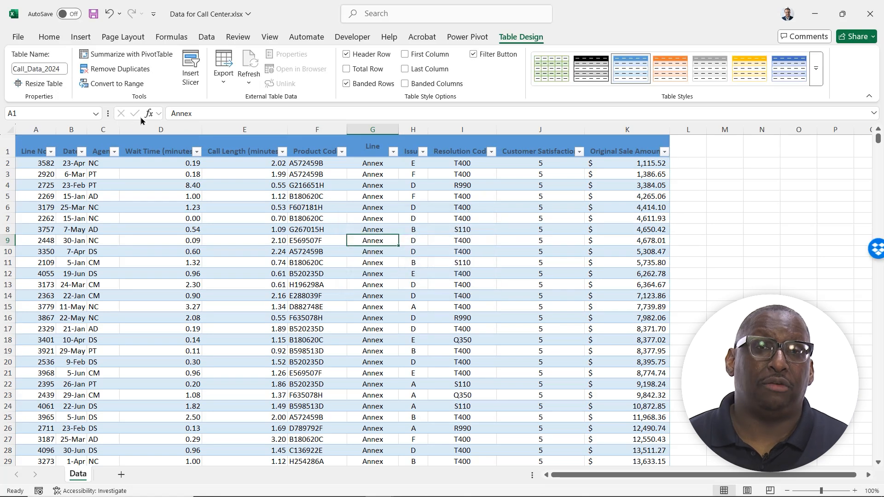
- Extend the table with a Sales Tax column header in L1 and widen that column
{"action": "left_click", "coordinate": [694, 153]}
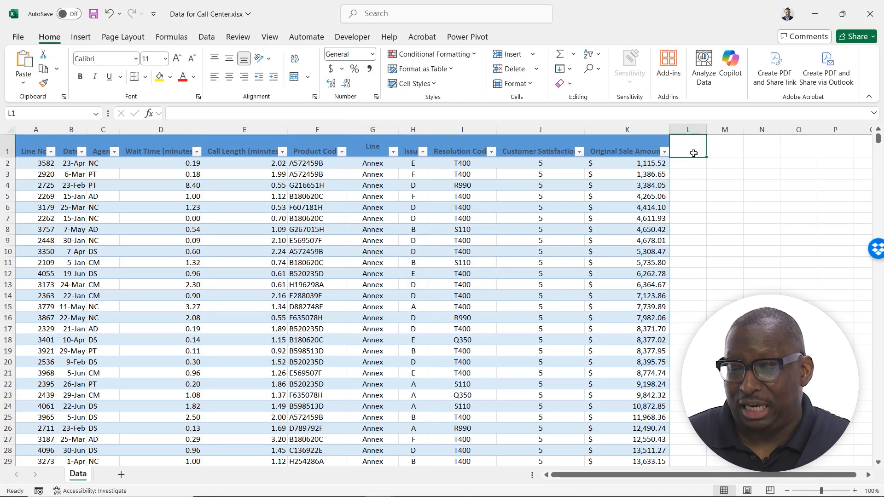
{"action": "type", "text": "Sales Ta"}
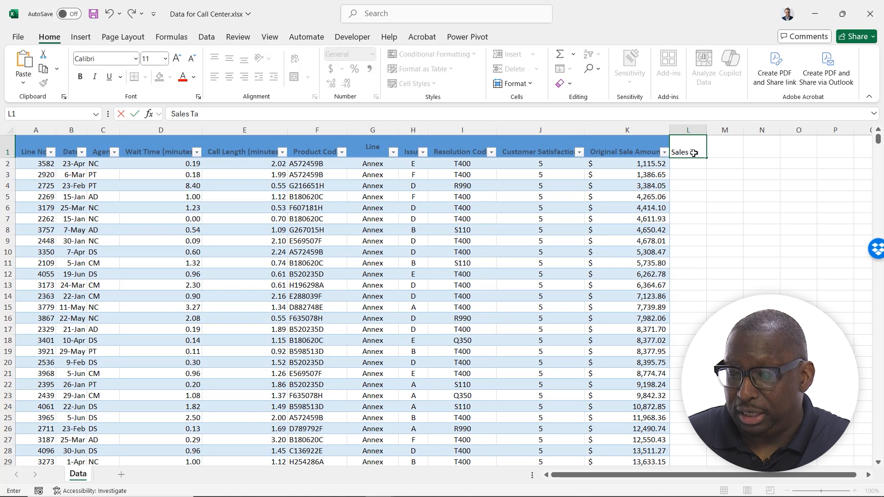
{"action": "type", "text": "x"}
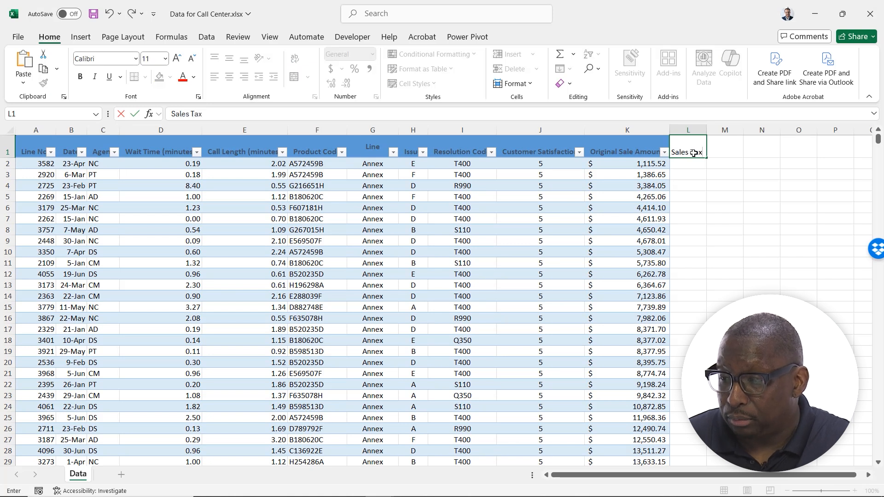
{"action": "key", "text": "Return"}
{"action": "left_click_drag", "start_coordinate": [707, 131], "coordinate": [725, 132]}
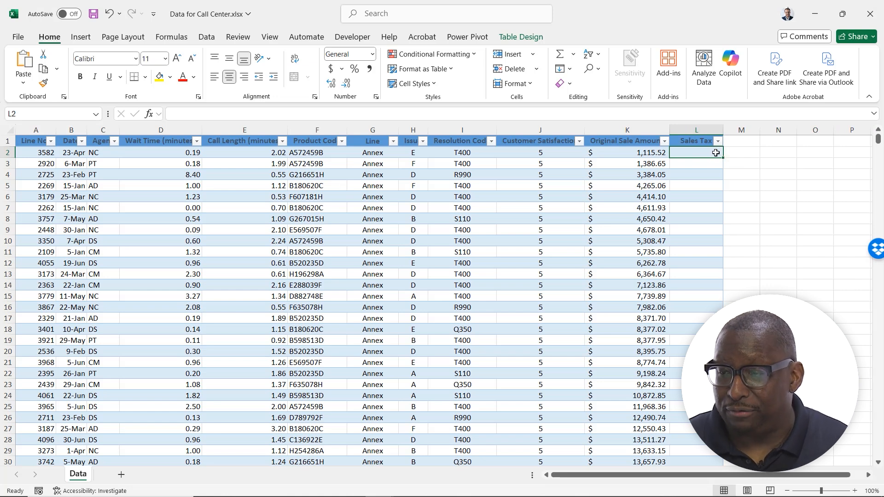
- Delete the Sales Tax column from the table
{"action": "right_click", "coordinate": [695, 129]}
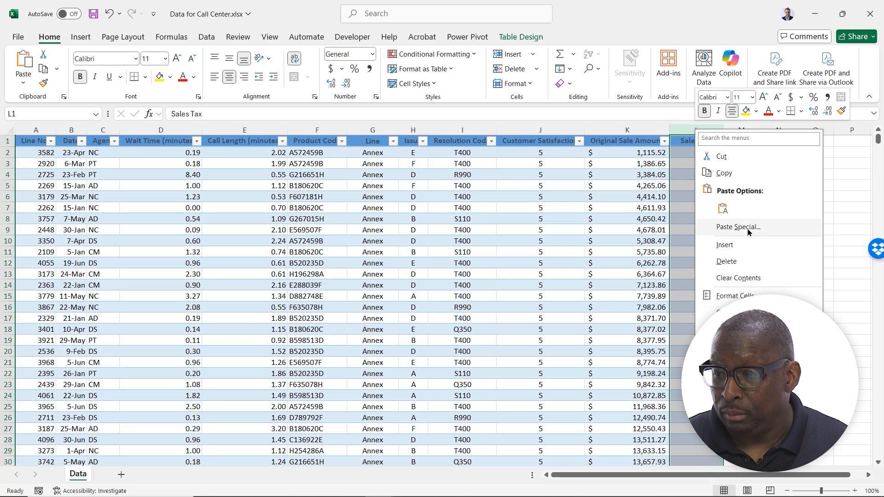
{"action": "left_click", "coordinate": [748, 258]}
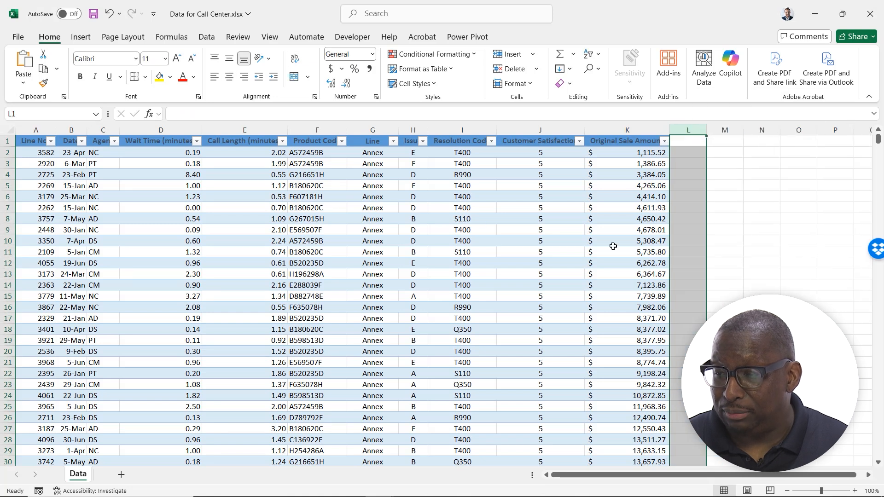
- Insert a new table column before Product Code and name its header Rating Score
{"action": "right_click", "coordinate": [309, 130]}
{"action": "left_click", "coordinate": [357, 243]}
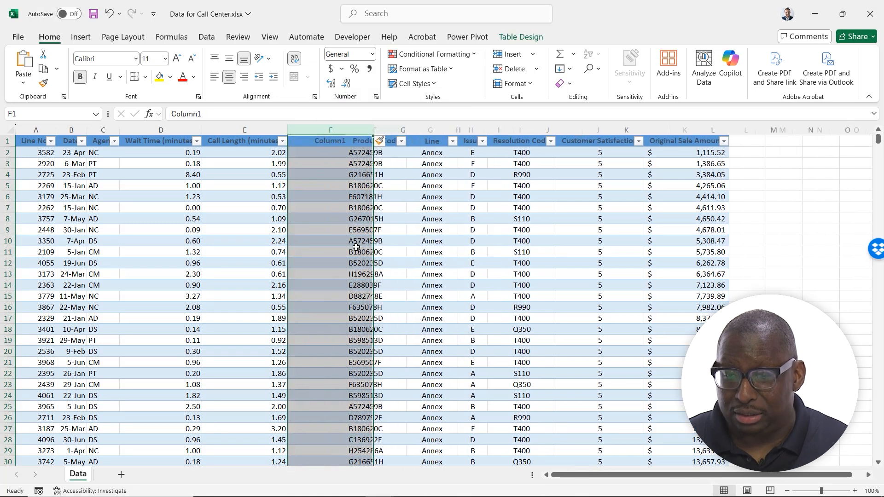
{"action": "left_click", "coordinate": [331, 142]}
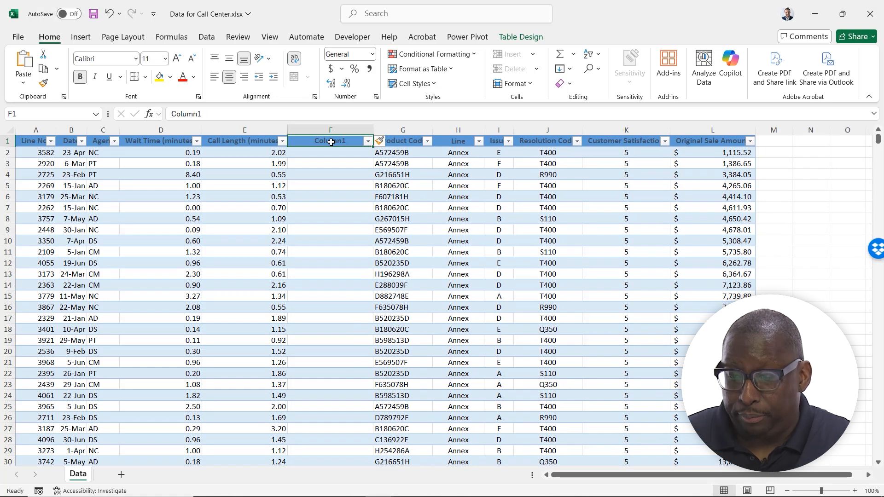
{"action": "type", "text": "Rating Score"}
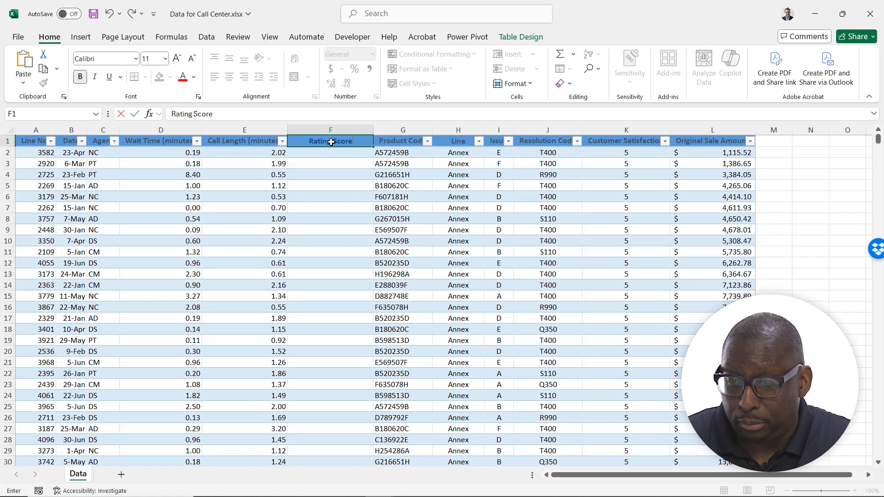
{"action": "key", "text": "Return"}
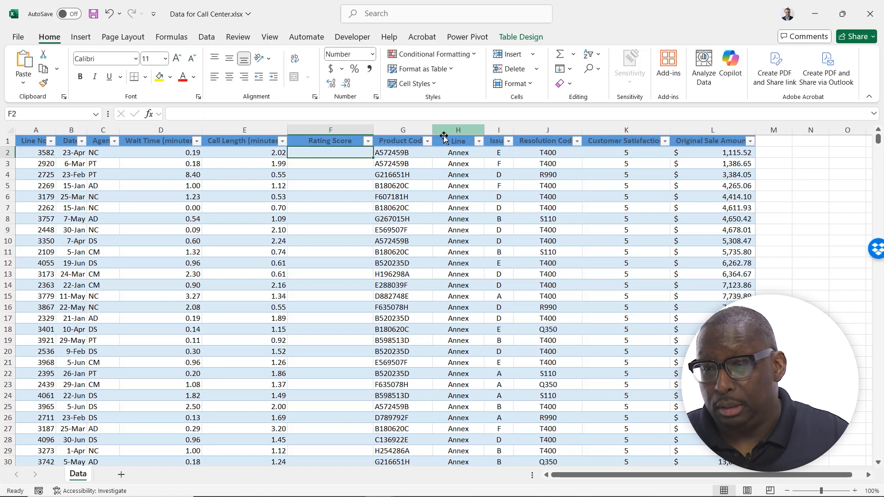